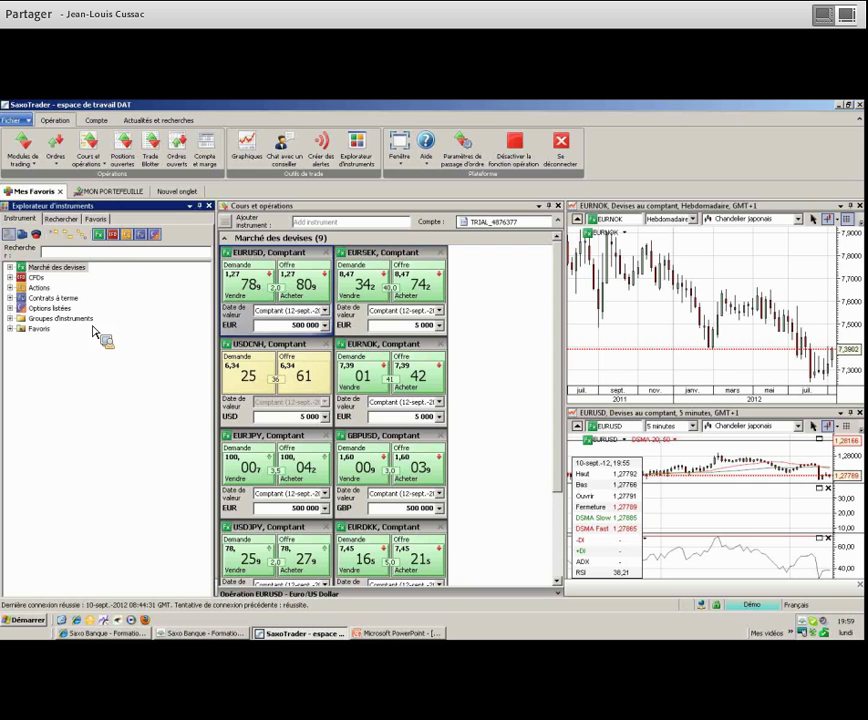
Expand the listed options category in the instrument explorer to show its exchanges
{"action": "left_click", "coordinate": [52, 308]}
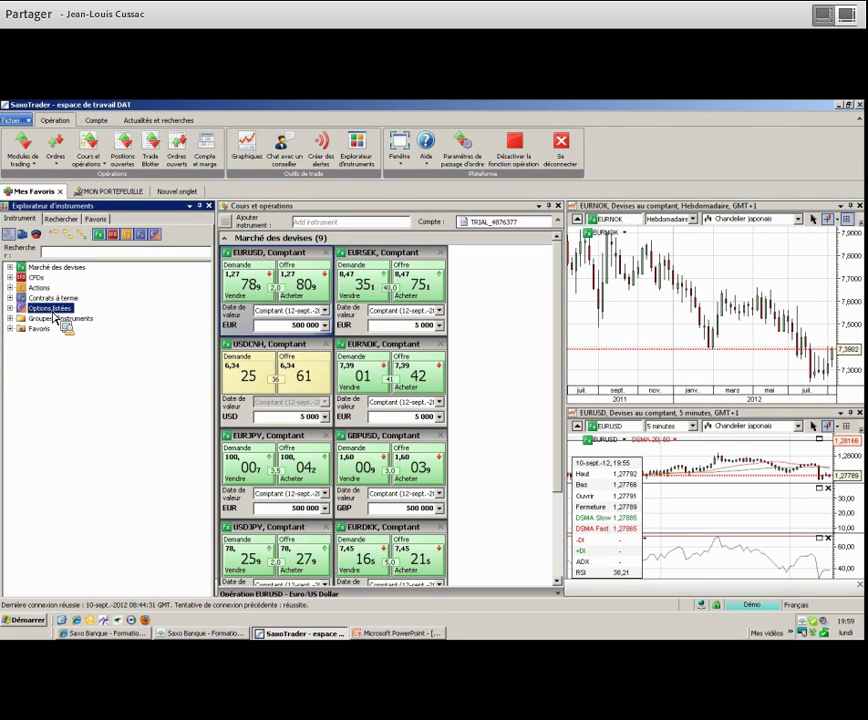
{"action": "left_click", "coordinate": [47, 270]}
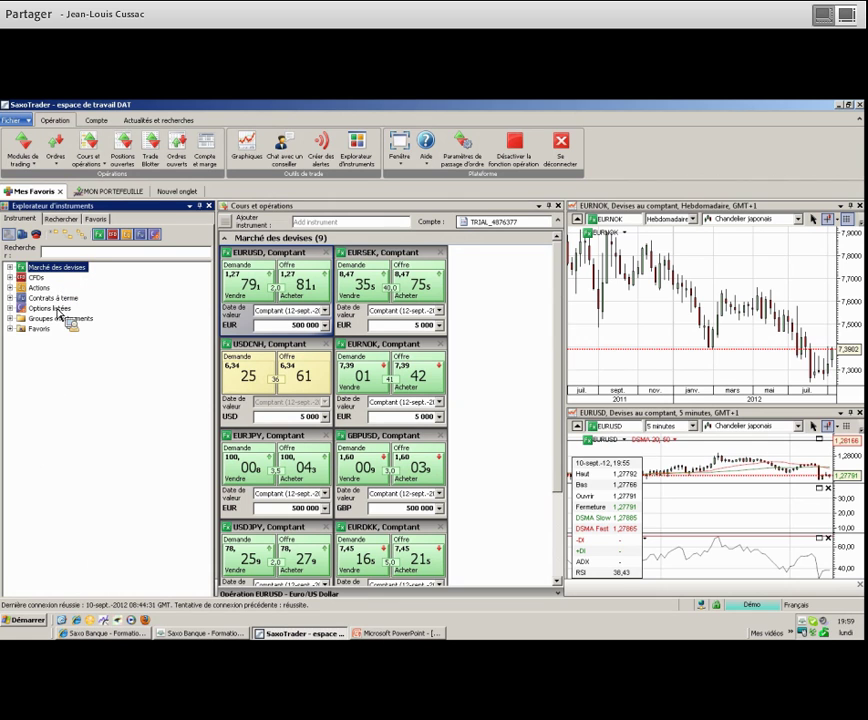
{"action": "left_click", "coordinate": [48, 308]}
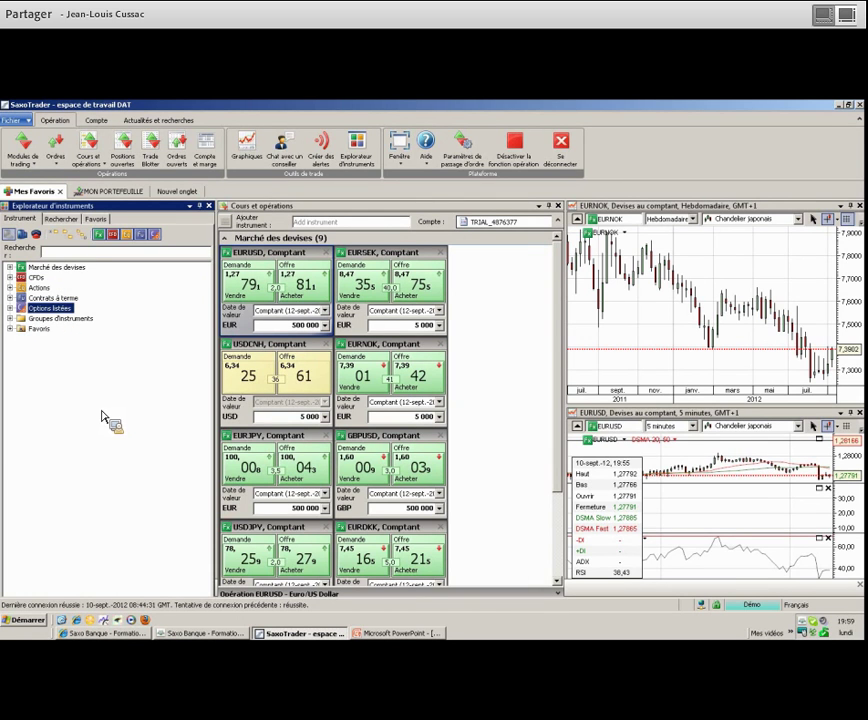
{"action": "left_click", "coordinate": [92, 349]}
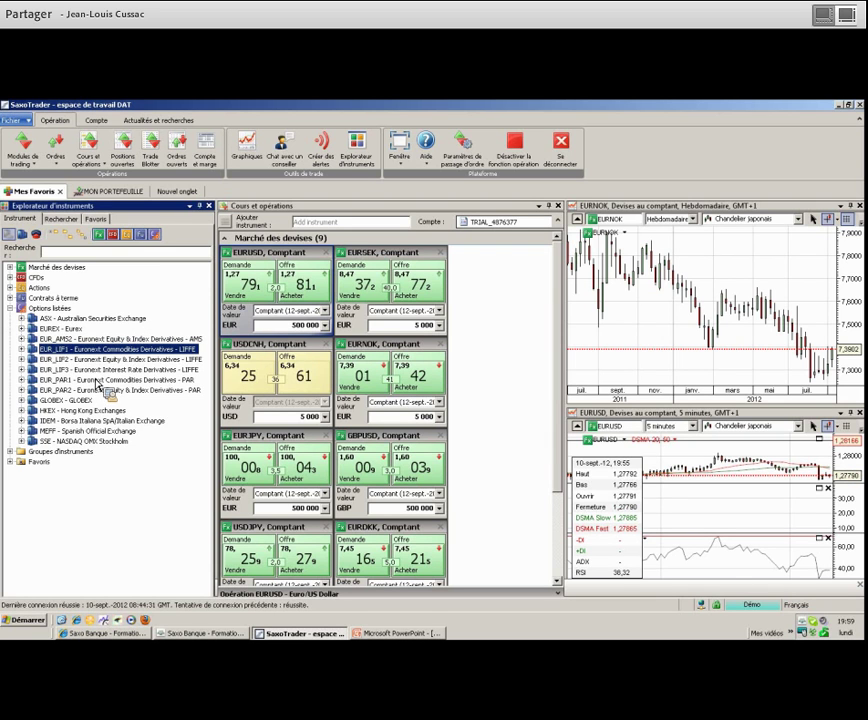
Look through the GLOBEX and Euronext LIFFE exchange entries under listed options in the instrument explorer
{"action": "left_click", "coordinate": [95, 401]}
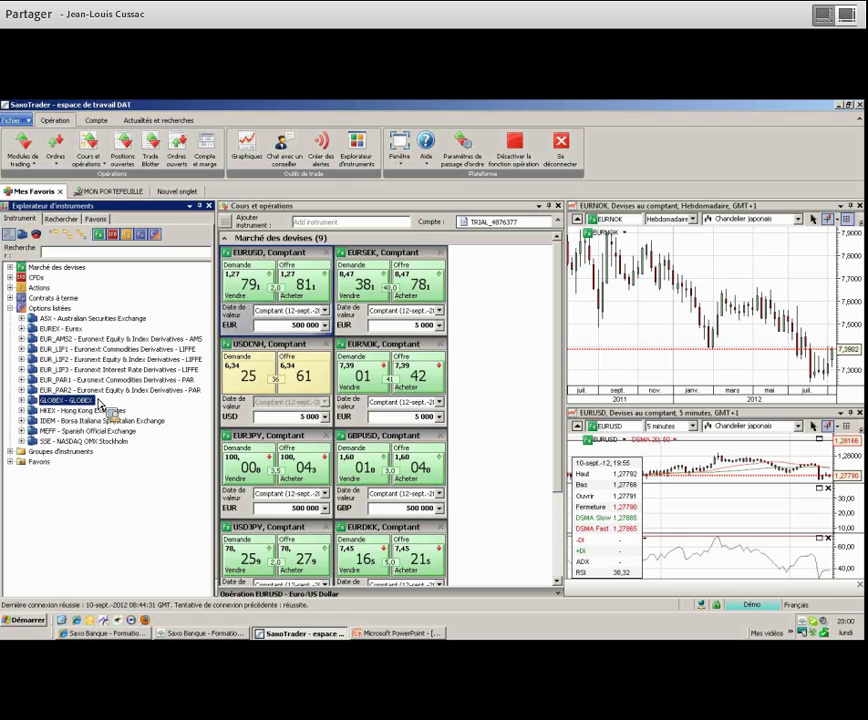
{"action": "left_click", "coordinate": [122, 369]}
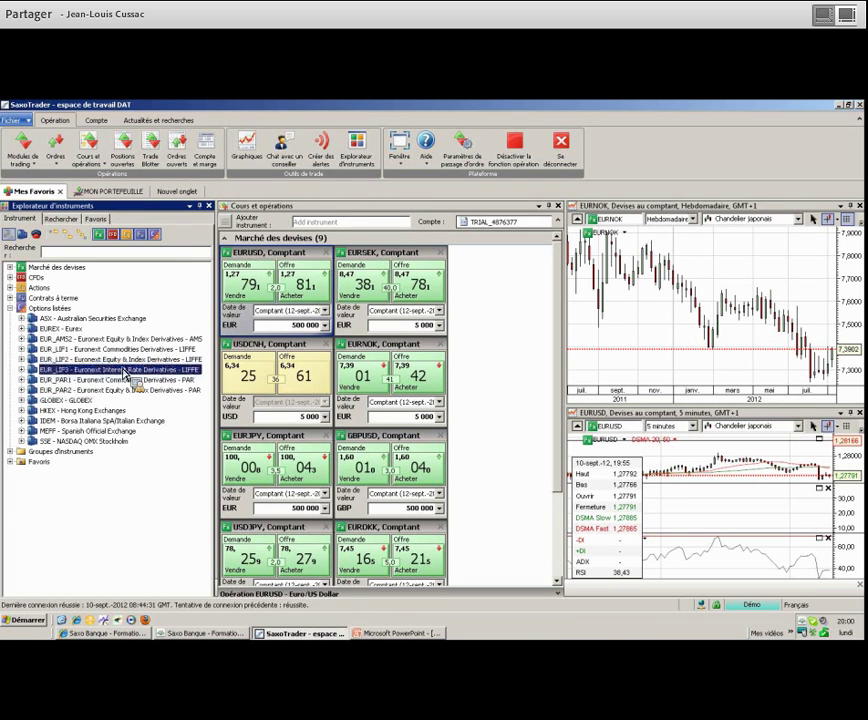
{"action": "left_click", "coordinate": [21, 369]}
{"action": "left_click", "coordinate": [21, 369]}
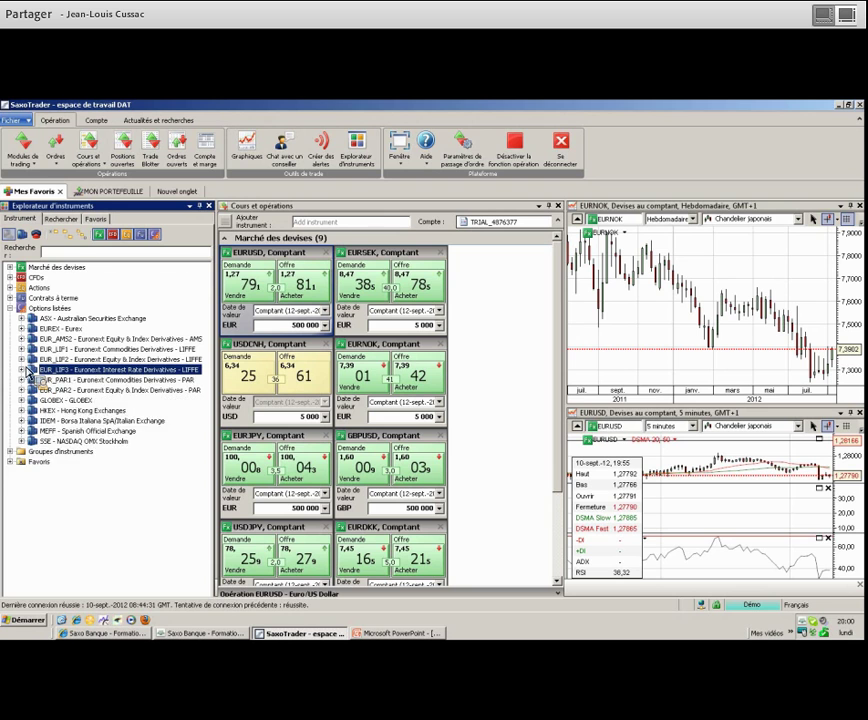
{"action": "left_click", "coordinate": [21, 358]}
{"action": "left_click", "coordinate": [21, 358]}
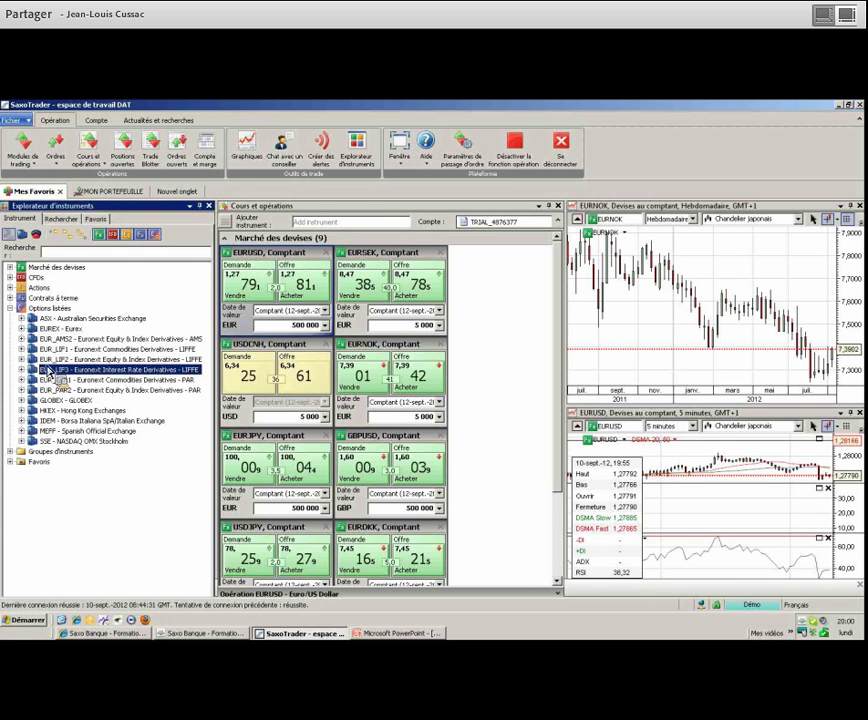
{"action": "left_click", "coordinate": [21, 348]}
{"action": "left_click", "coordinate": [21, 348]}
Open a listed options board (Tableau d'Options Listées) in the empty new workspace tab
{"action": "left_click", "coordinate": [106, 191]}
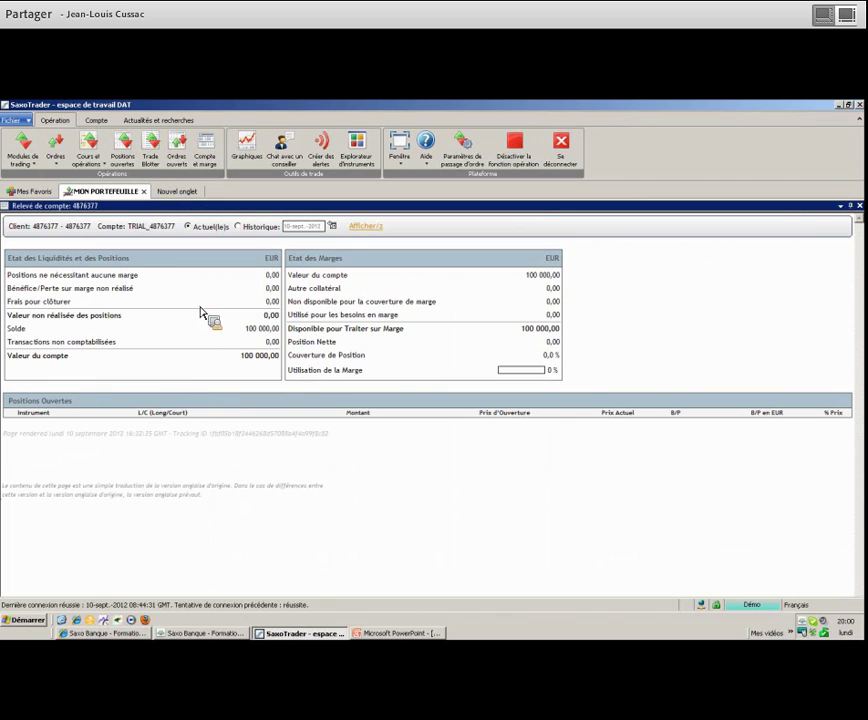
{"action": "left_click", "coordinate": [185, 193]}
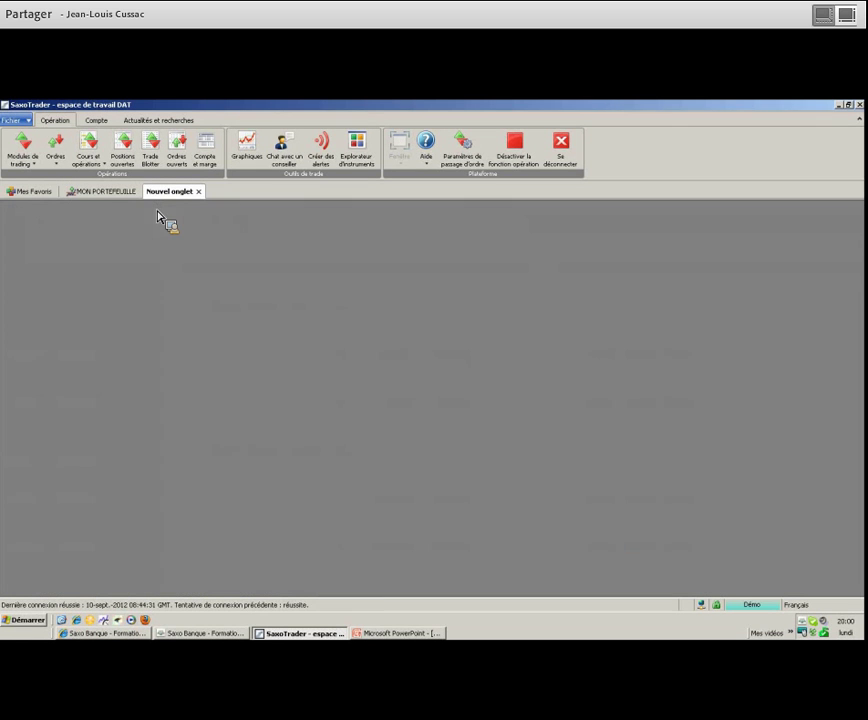
{"action": "left_click", "coordinate": [155, 210]}
{"action": "left_click", "coordinate": [94, 164]}
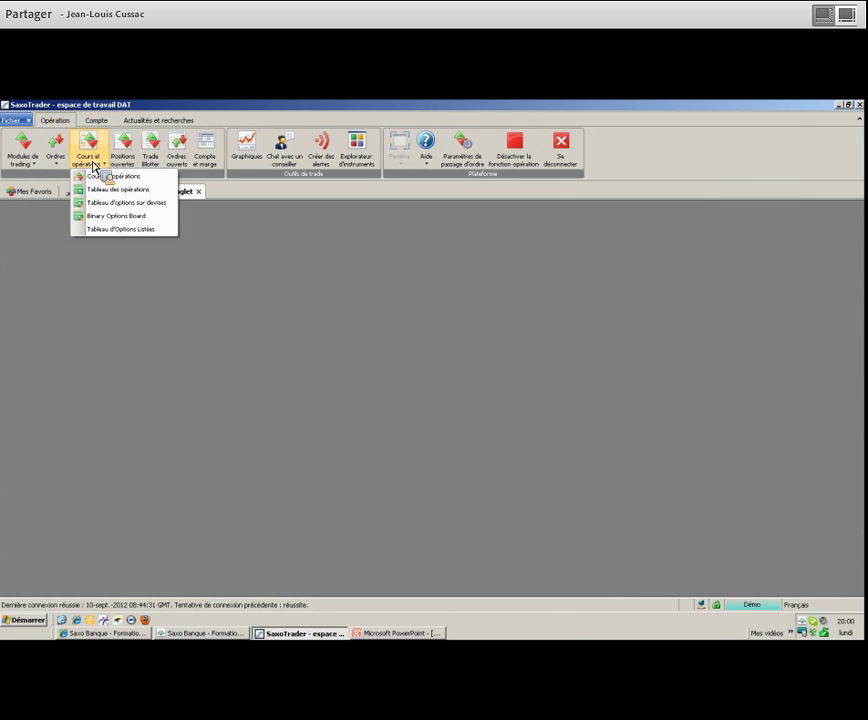
{"action": "left_click", "coordinate": [128, 233]}
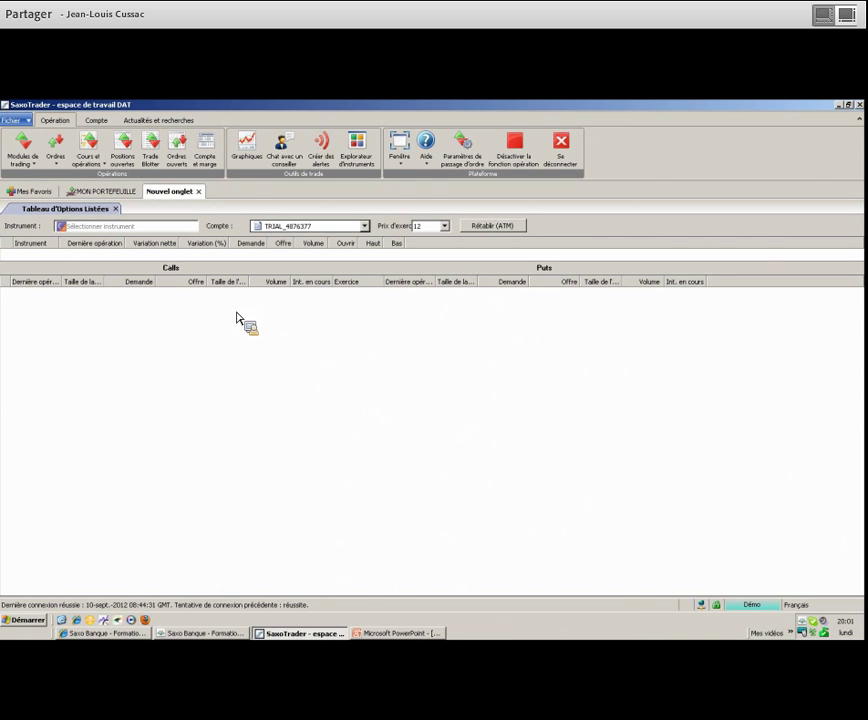
Search for "cac" as the board's instrument and load the PXA:xpar CAC 40 Index options
{"action": "left_click", "coordinate": [168, 228]}
{"action": "type", "text": "cac"}
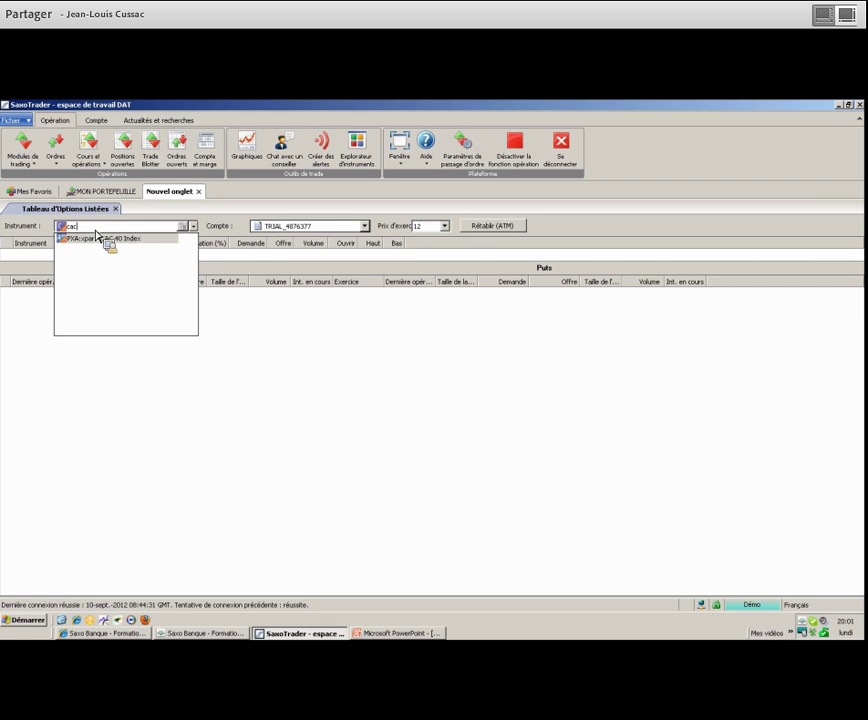
{"action": "left_click", "coordinate": [96, 240]}
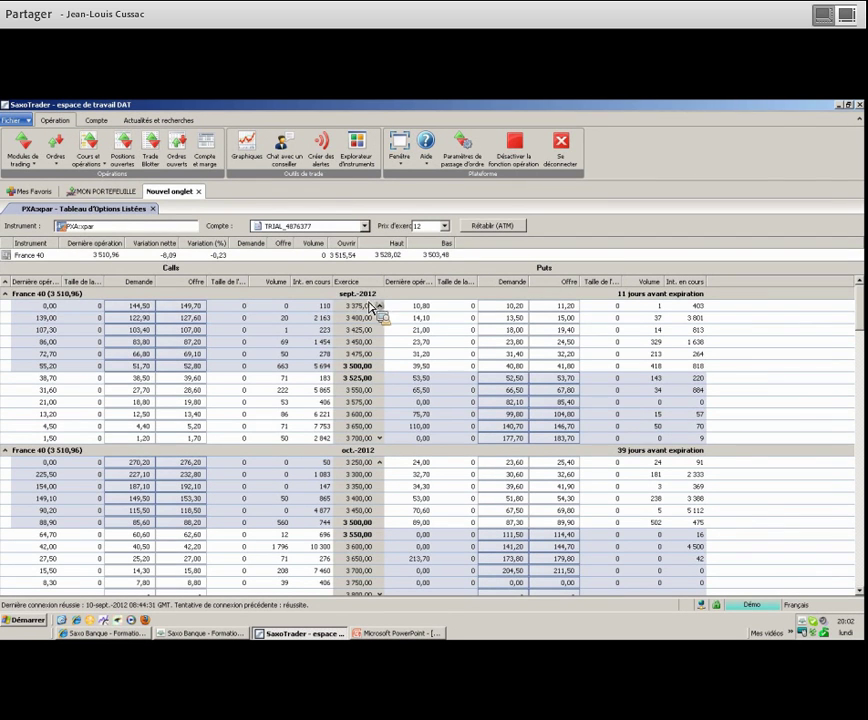
Look through the CAC 40 option strikes and expiries from September 2012 to March 2013
{"action": "left_click", "coordinate": [379, 305]}
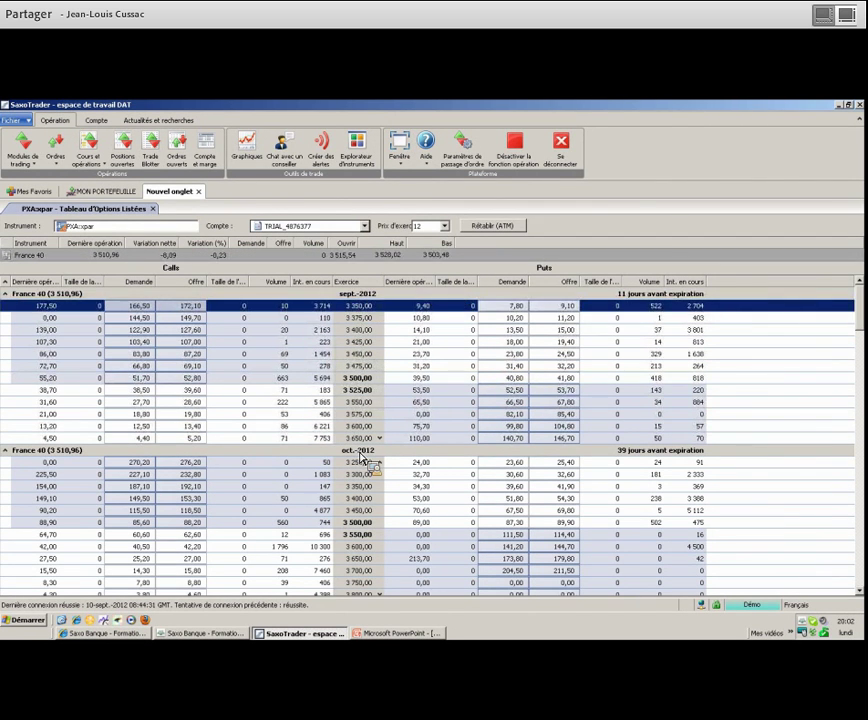
{"action": "scroll", "coordinate": [362, 455], "scroll_direction": "down", "scroll_amount": 4}
{"action": "scroll", "coordinate": [362, 472], "scroll_direction": "down", "scroll_amount": 1}
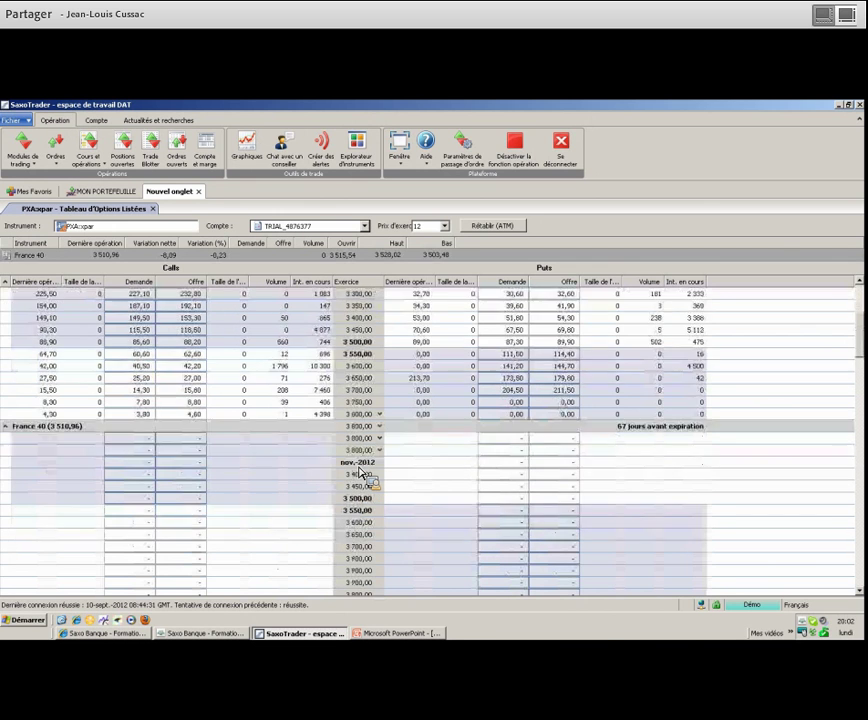
{"action": "scroll", "coordinate": [361, 472], "scroll_direction": "down", "scroll_amount": 8}
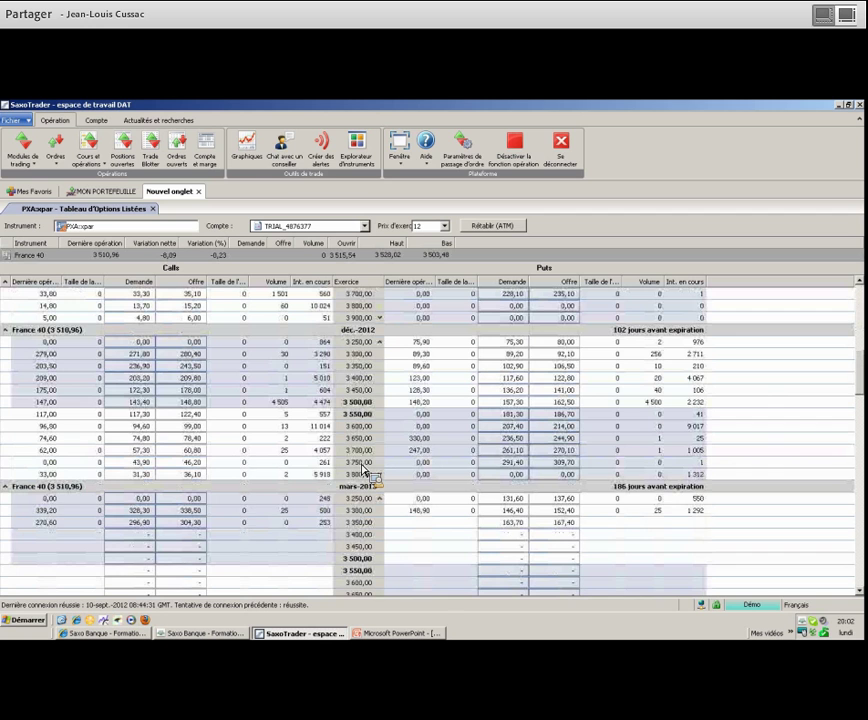
{"action": "scroll", "coordinate": [363, 440], "scroll_direction": "up", "scroll_amount": 6}
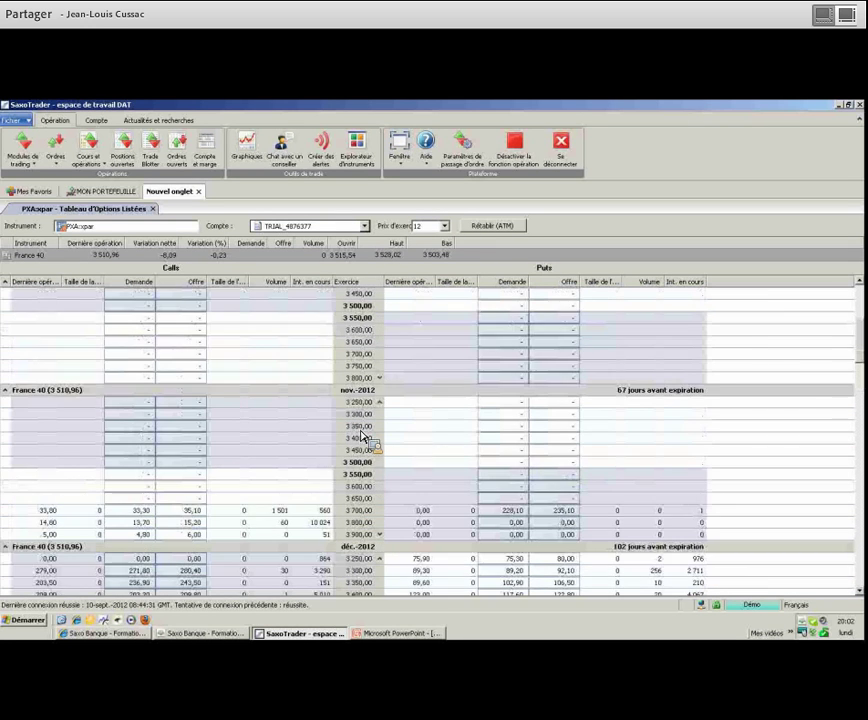
{"action": "scroll", "coordinate": [363, 438], "scroll_direction": "up", "scroll_amount": 6}
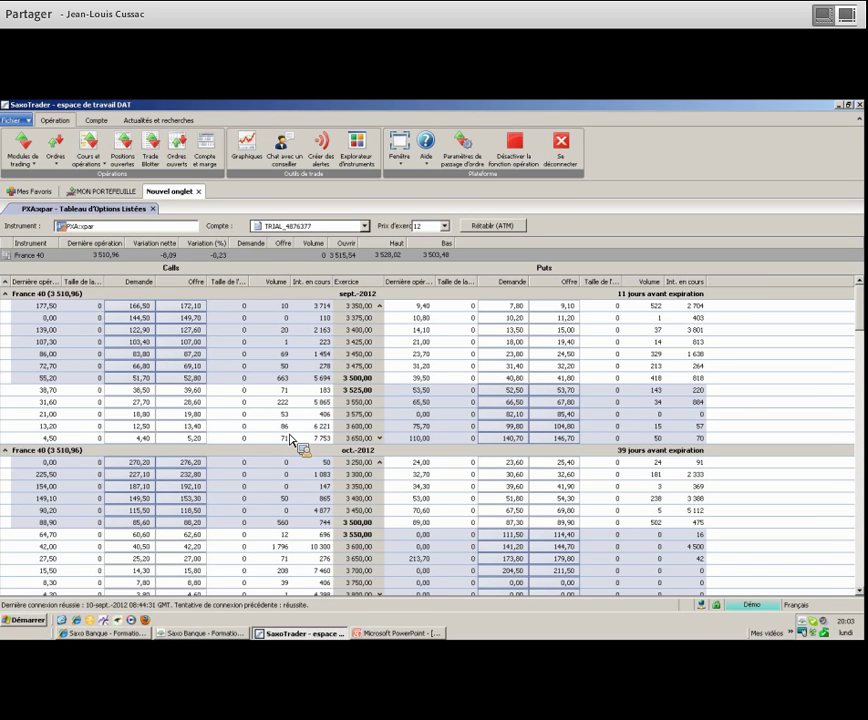
Compare the September 2012 strikes around 3 500, 3 525 and 3 550 with the France 40 underlying price, and show one lower strike
{"action": "left_click", "coordinate": [360, 393]}
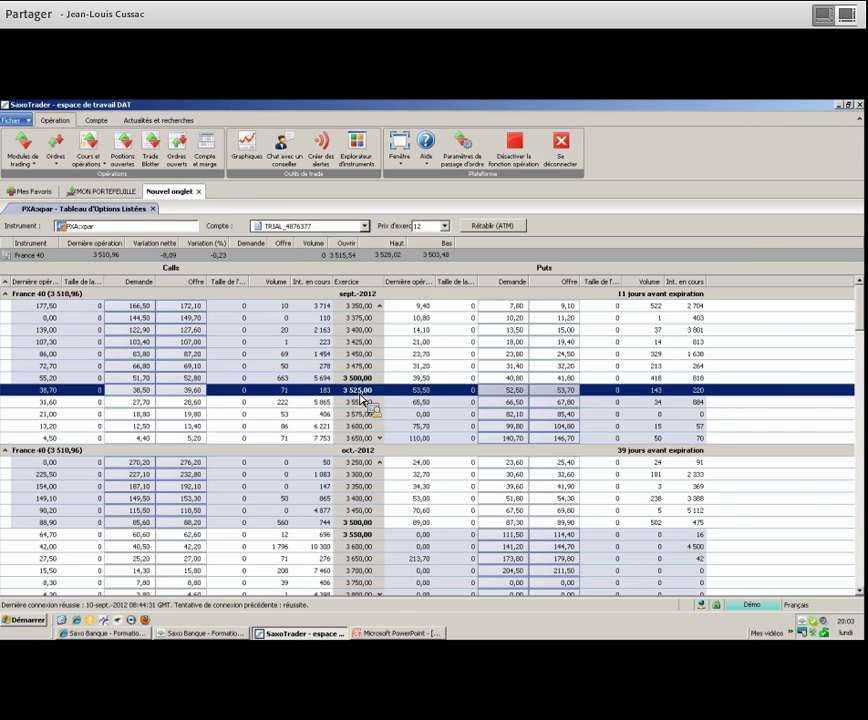
{"action": "left_click", "coordinate": [117, 256]}
{"action": "left_click_drag", "start_coordinate": [124, 270], "coordinate": [115, 268]}
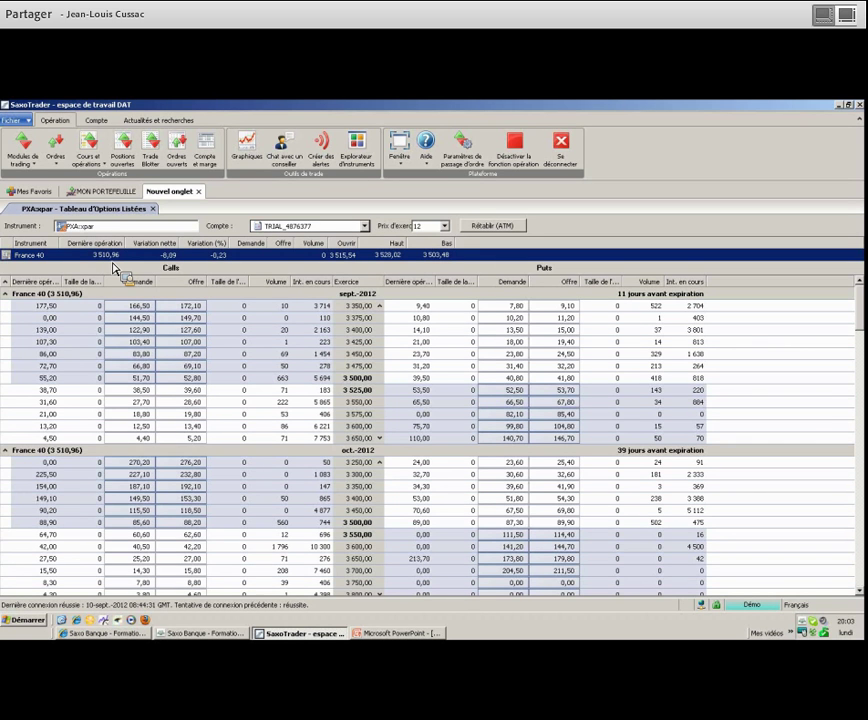
{"action": "left_click_drag", "start_coordinate": [114, 266], "coordinate": [241, 335]}
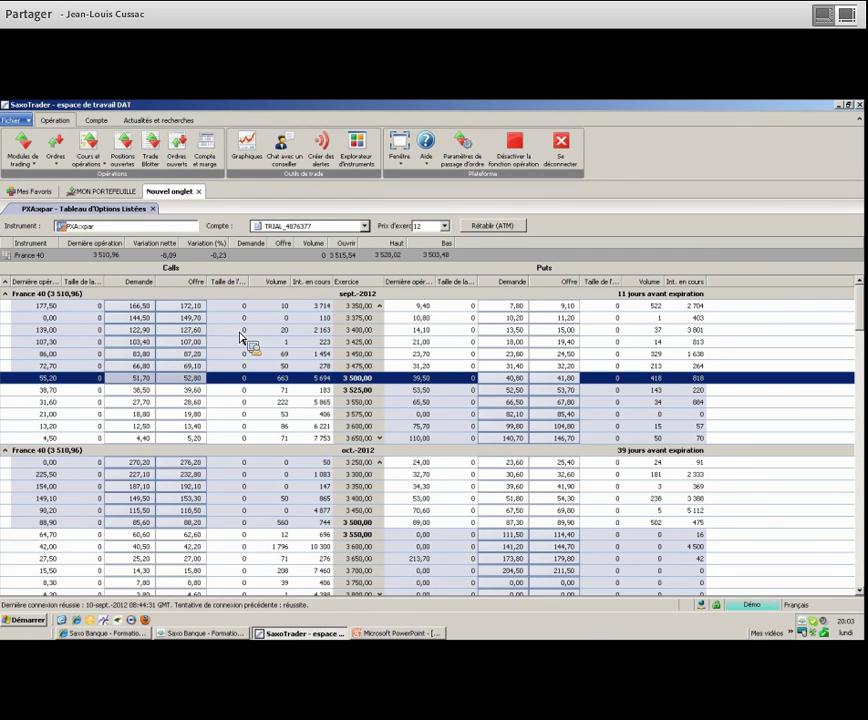
{"action": "left_click_drag", "start_coordinate": [241, 335], "coordinate": [432, 404]}
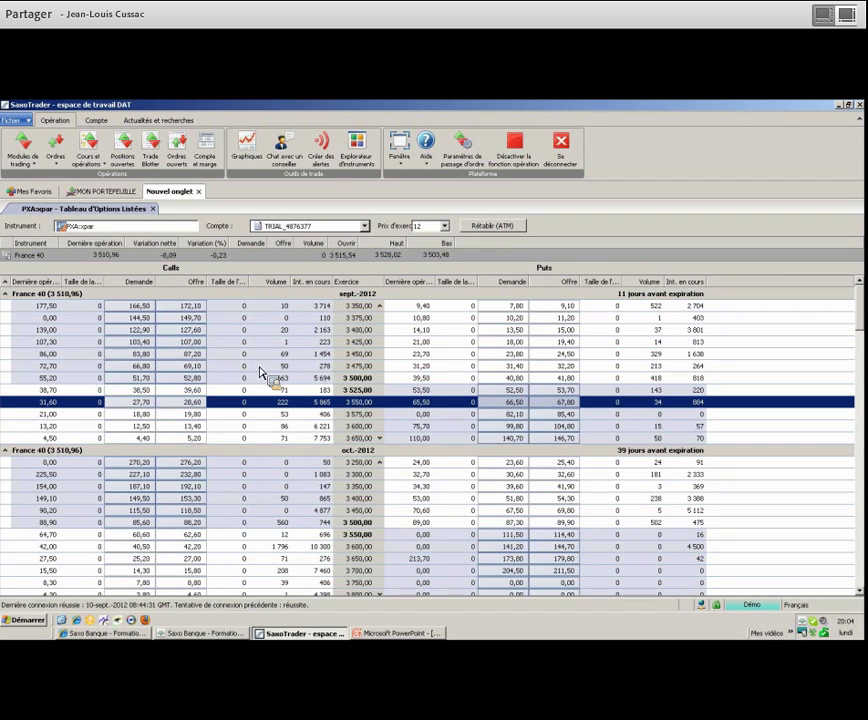
{"action": "key", "text": "Up"}
{"action": "key", "text": "Up"}
{"action": "key", "text": "Up"}
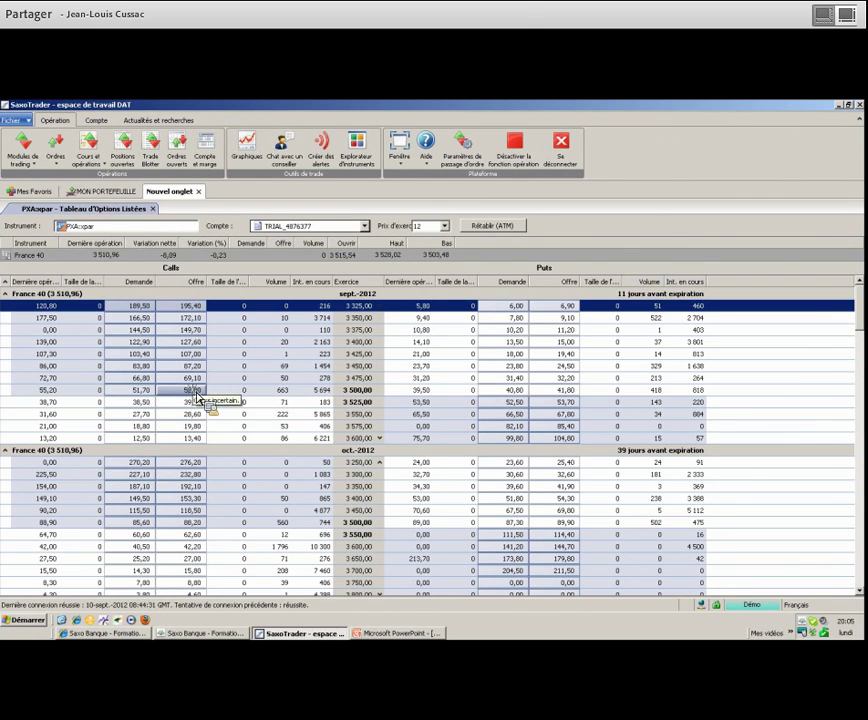
Try to place a market order to buy one September 2012 CAC 40 call at strike 3 500, then close the ticket
{"action": "left_click", "coordinate": [198, 395]}
{"action": "left_click_drag", "start_coordinate": [233, 165], "coordinate": [415, 187]}
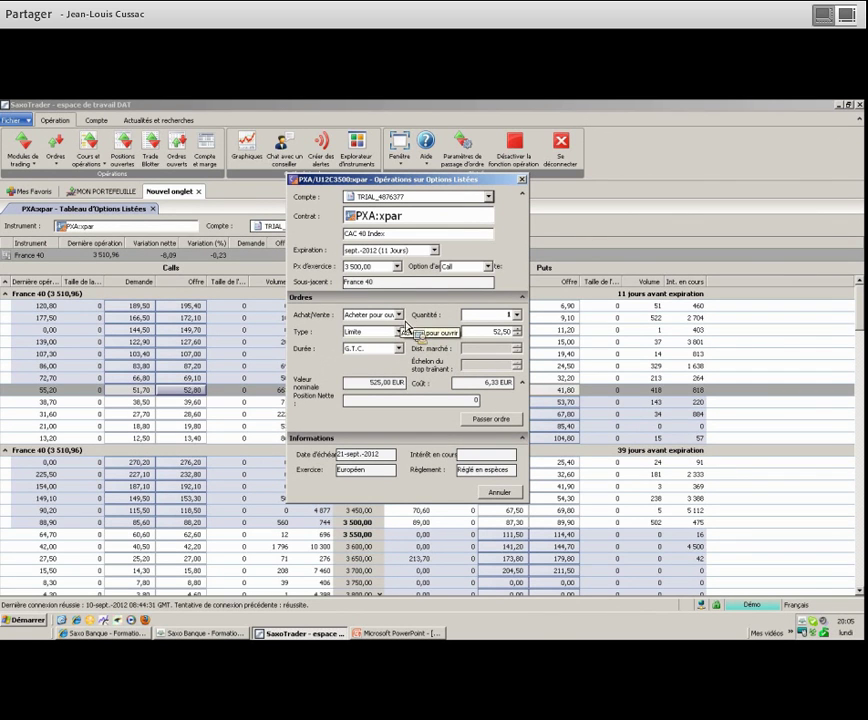
{"action": "left_click", "coordinate": [398, 332]}
{"action": "left_click", "coordinate": [401, 350]}
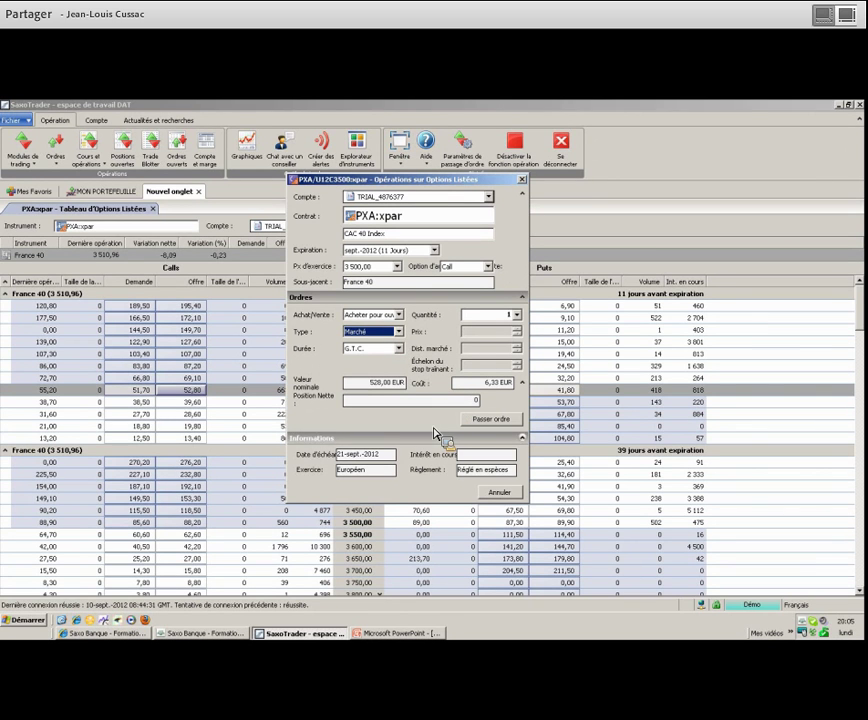
{"action": "left_click", "coordinate": [485, 421]}
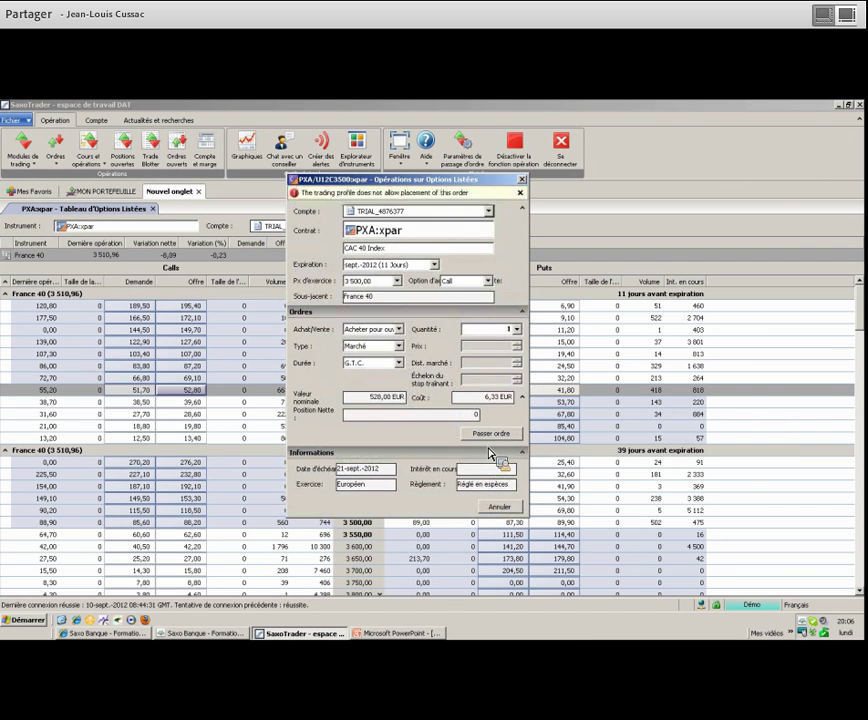
{"action": "left_click", "coordinate": [521, 180]}
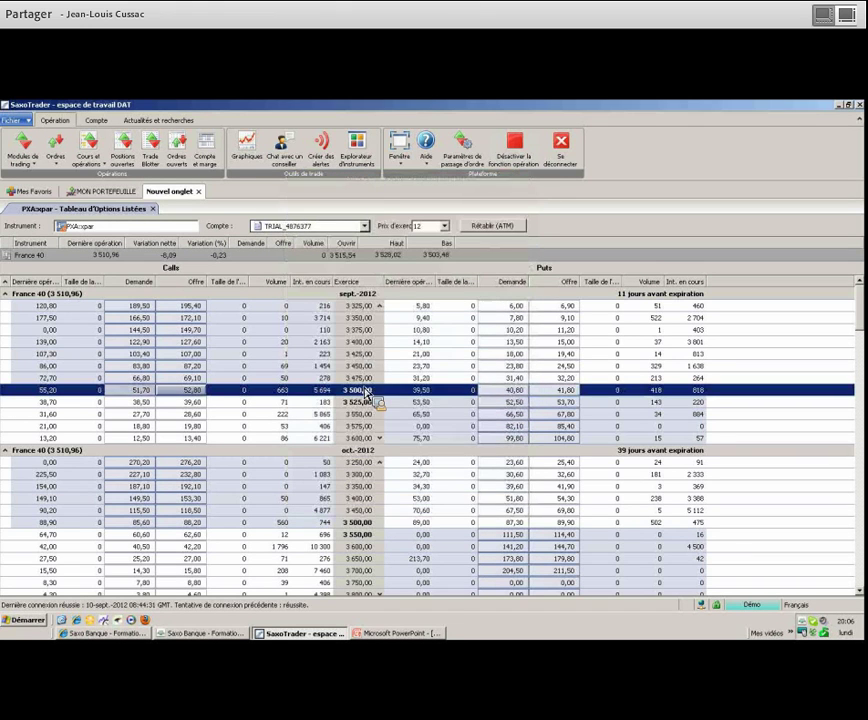
Load the LO:xcme Light Sweet Crude Oil options into the listed options board and select the October 2012 underlying contract
{"action": "left_click", "coordinate": [100, 191]}
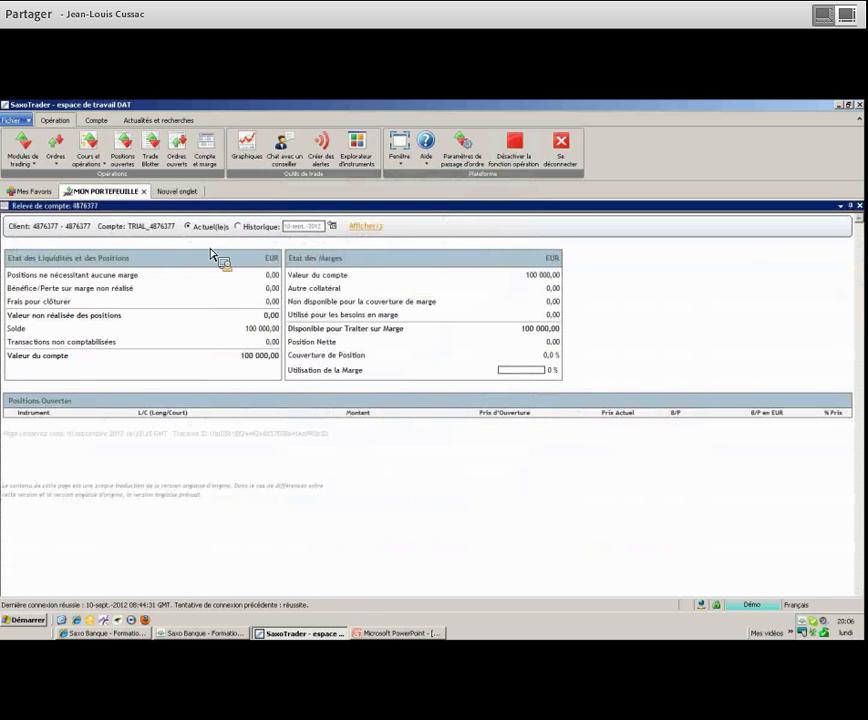
{"action": "left_click", "coordinate": [185, 192]}
{"action": "left_click", "coordinate": [111, 228]}
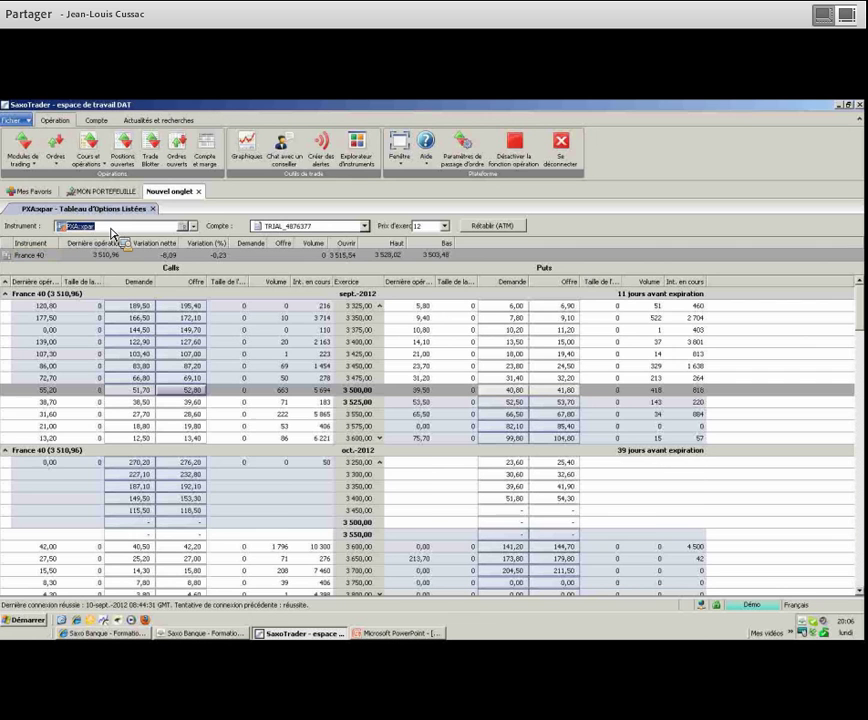
{"action": "type", "text": "vit"}
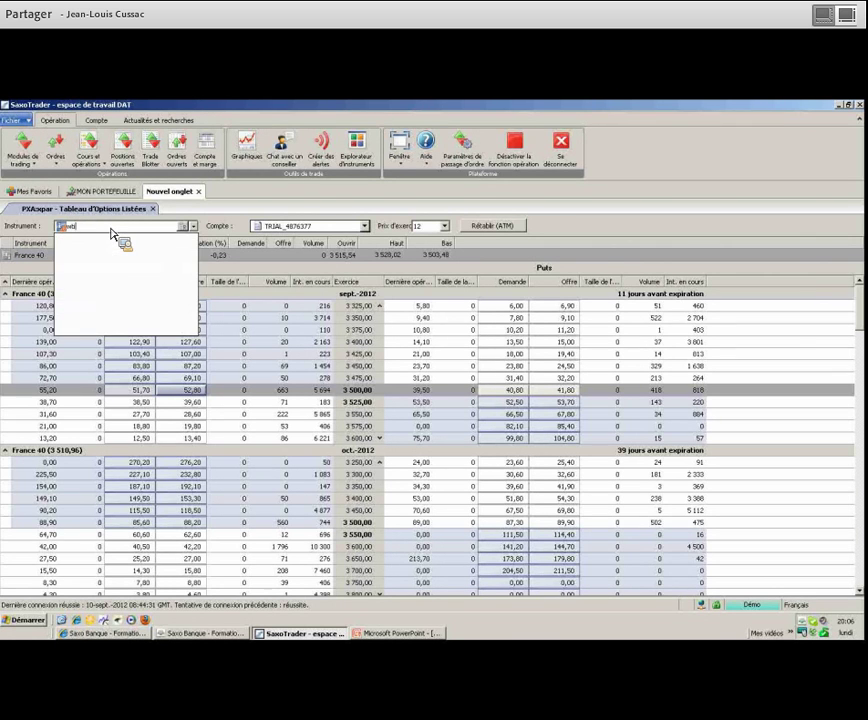
{"action": "key", "text": "ctrl+a"}
{"action": "type", "text": "oil"}
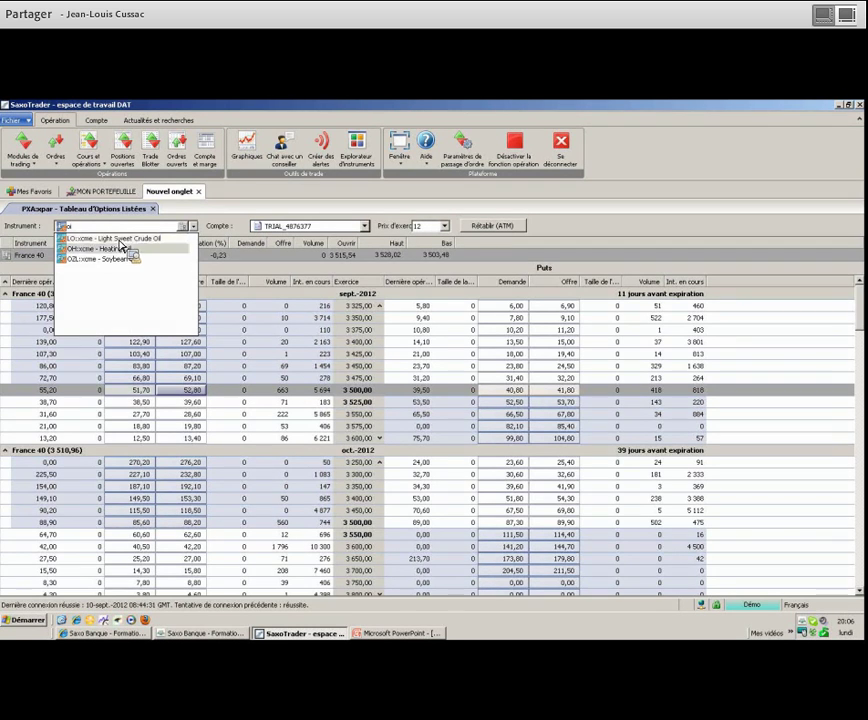
{"action": "left_click", "coordinate": [118, 240]}
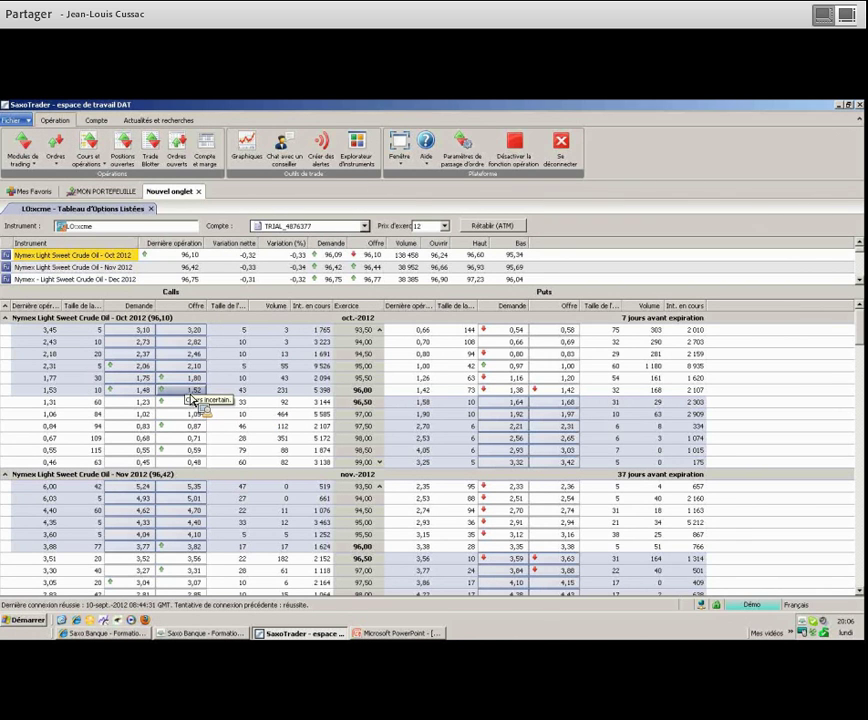
{"action": "left_click", "coordinate": [285, 390]}
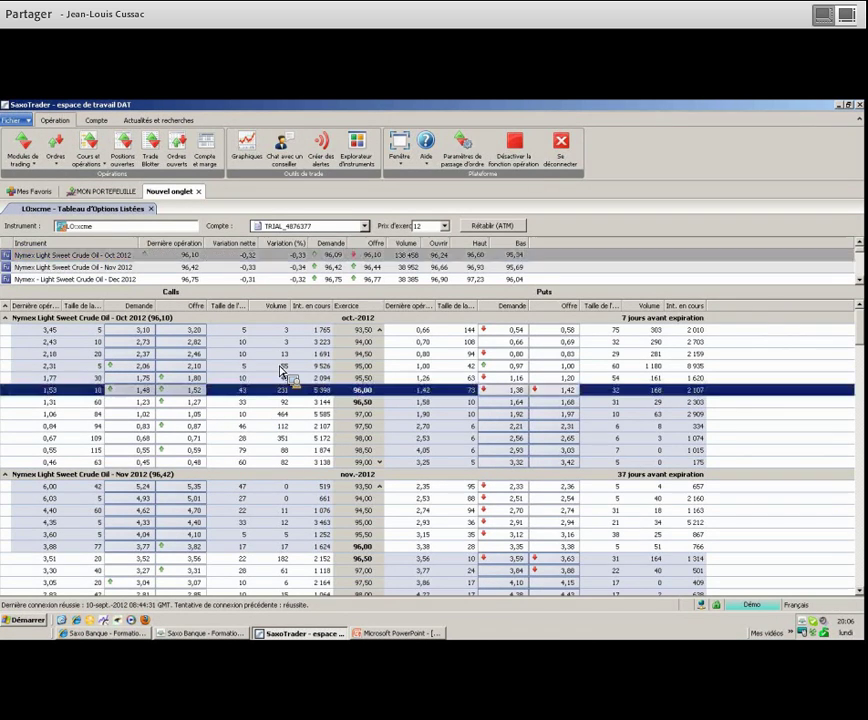
{"action": "left_click", "coordinate": [166, 256]}
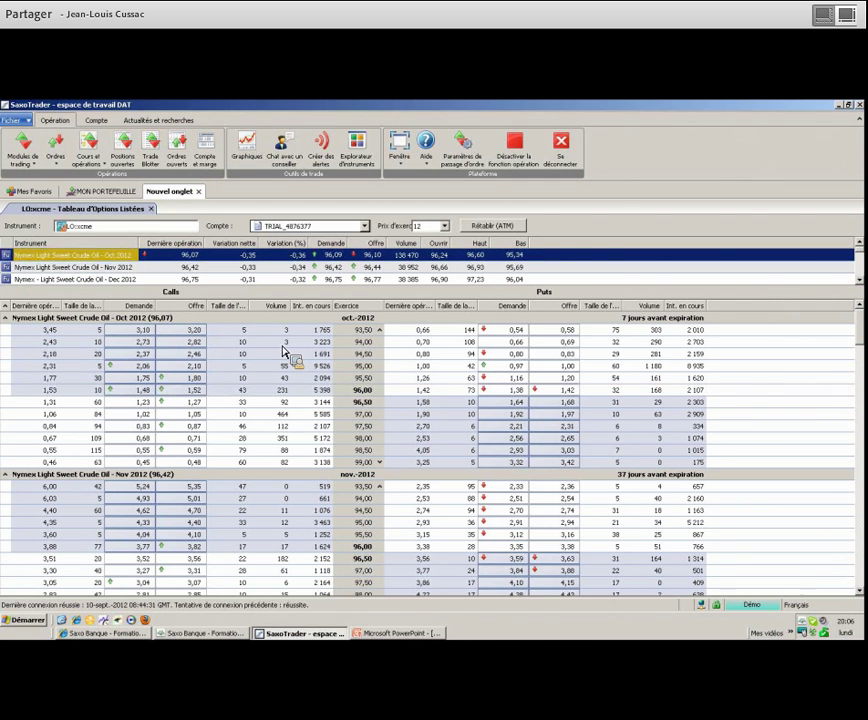
Buy one October 2012 Light Sweet Crude Oil call at strike 96,00 with a market order and dismiss the confirmation
{"action": "left_click", "coordinate": [372, 393]}
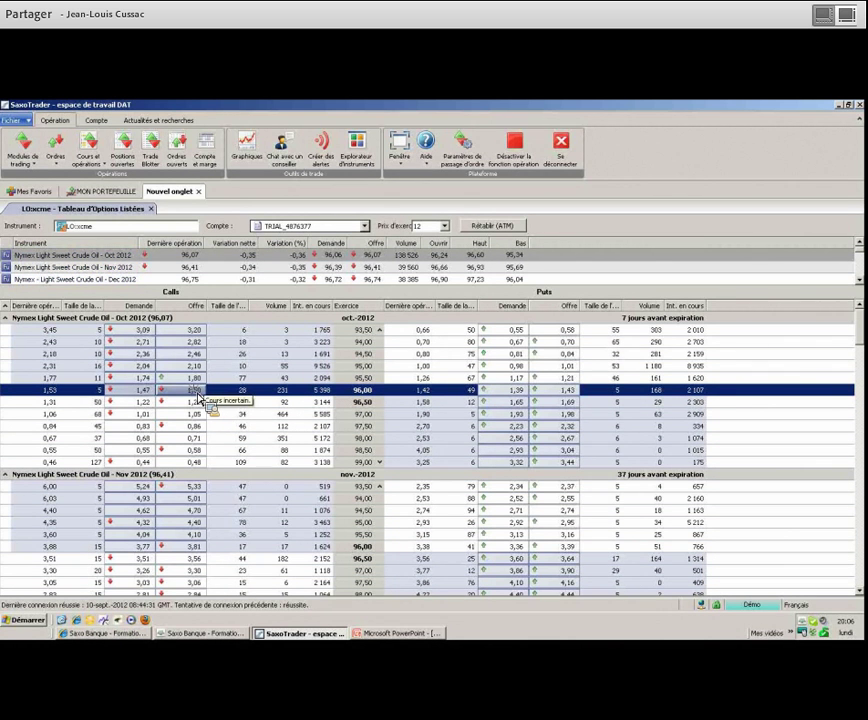
{"action": "left_click", "coordinate": [203, 399]}
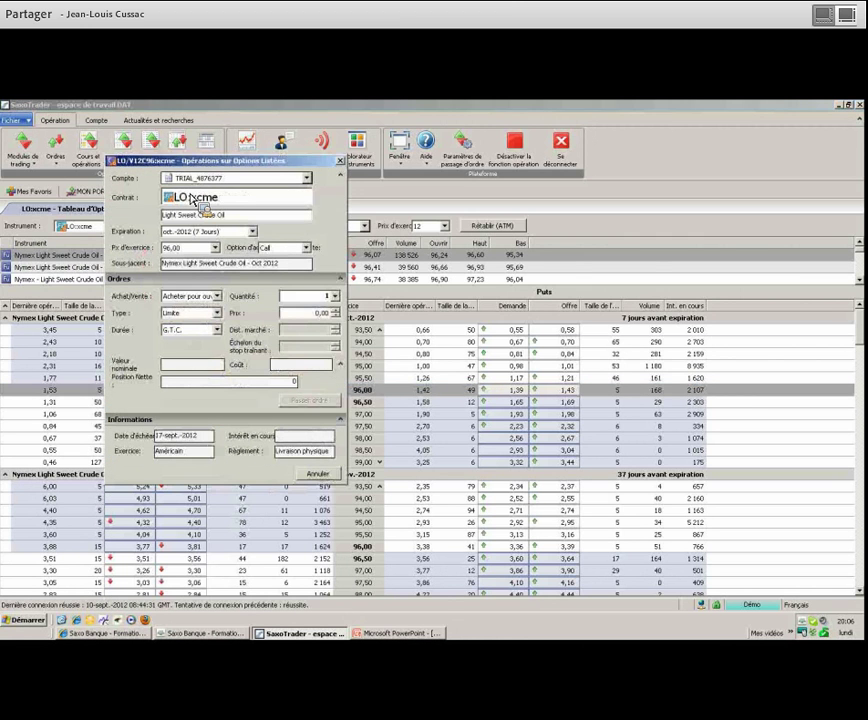
{"action": "left_click_drag", "start_coordinate": [273, 165], "coordinate": [489, 186]}
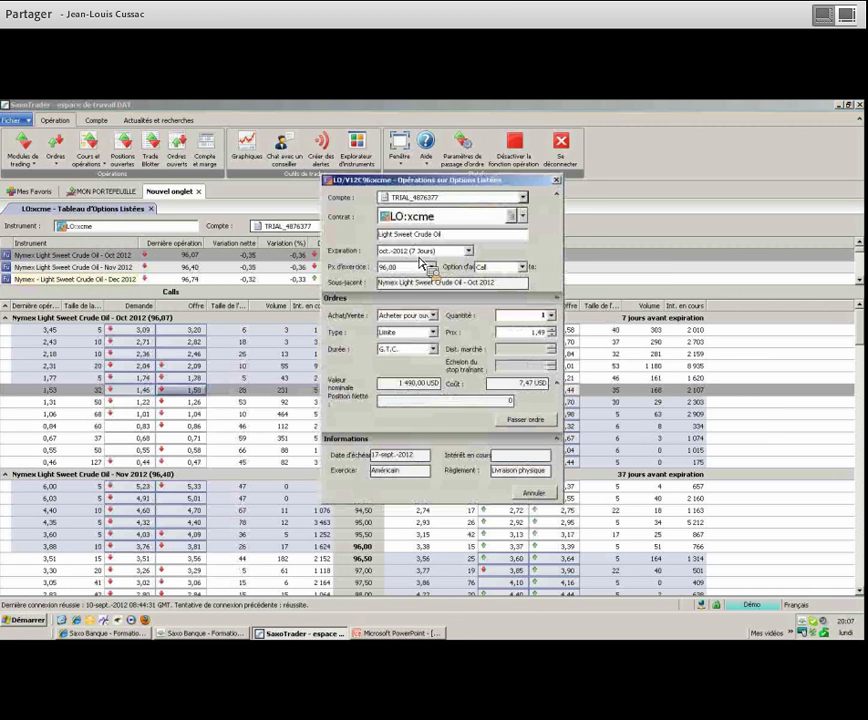
{"action": "left_click", "coordinate": [434, 331]}
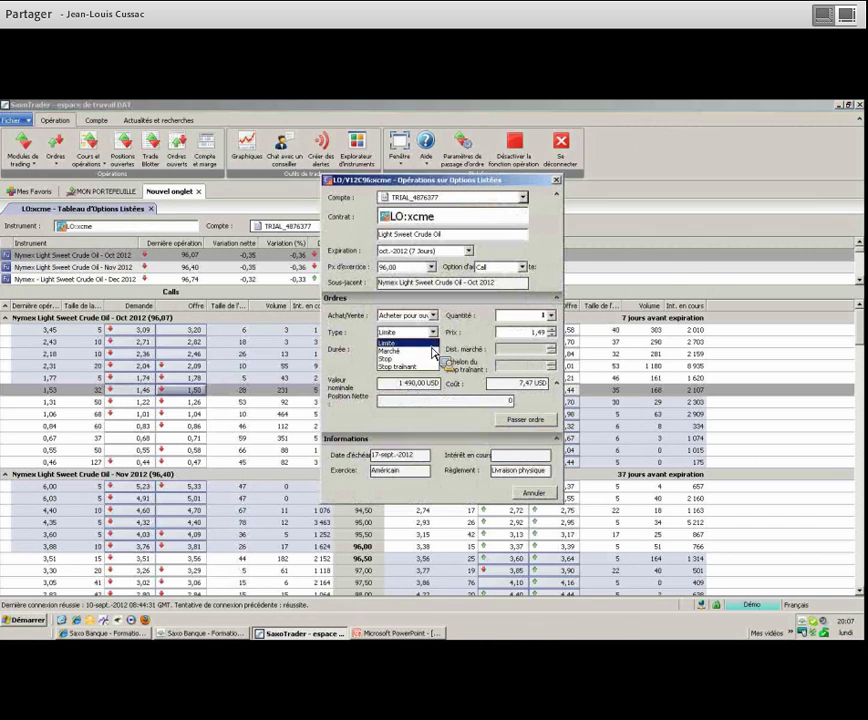
{"action": "left_click", "coordinate": [430, 349]}
{"action": "left_click", "coordinate": [524, 420]}
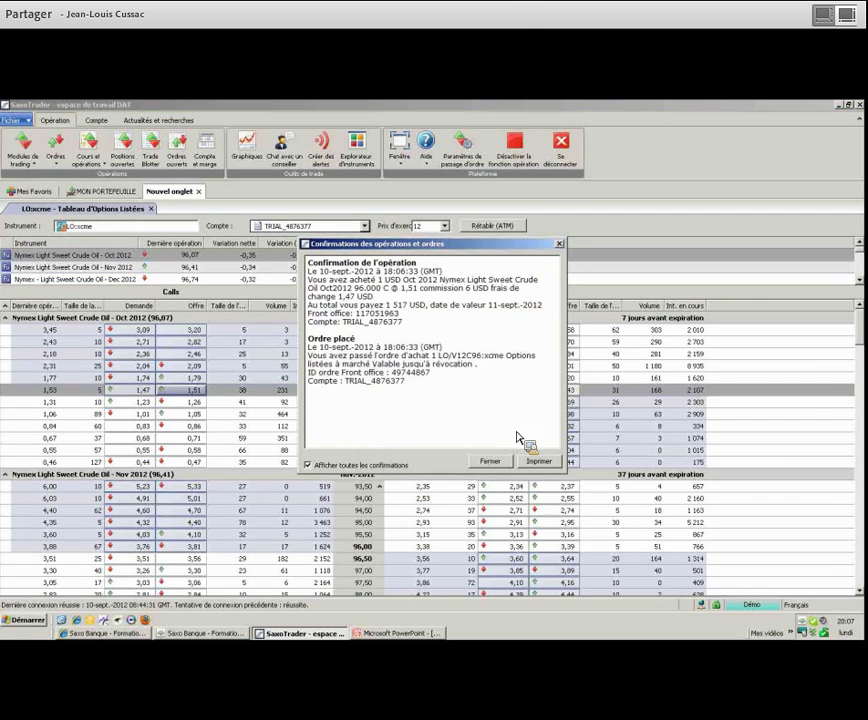
{"action": "left_click", "coordinate": [500, 466]}
Expand the Light Sweet Crude Oil option position in the portfolio and close it with a G.T.C. market order
{"action": "left_click", "coordinate": [115, 193]}
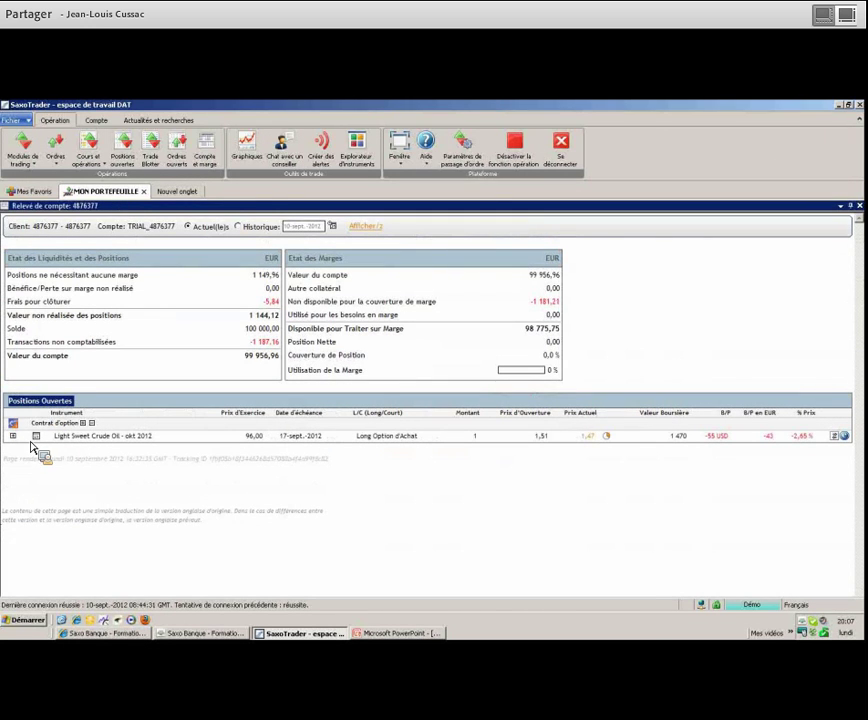
{"action": "left_click", "coordinate": [13, 437]}
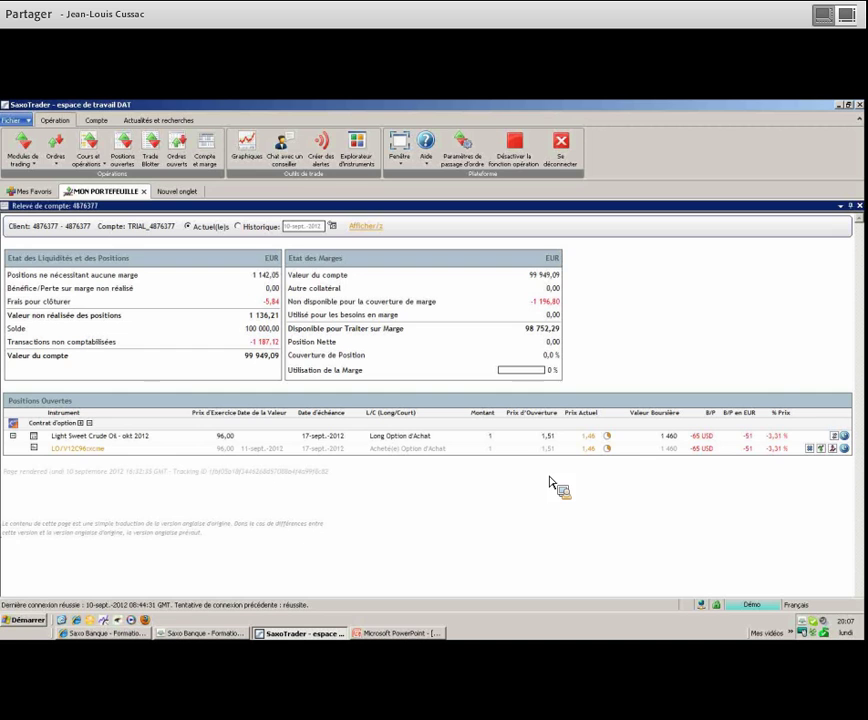
{"action": "left_click", "coordinate": [810, 449]}
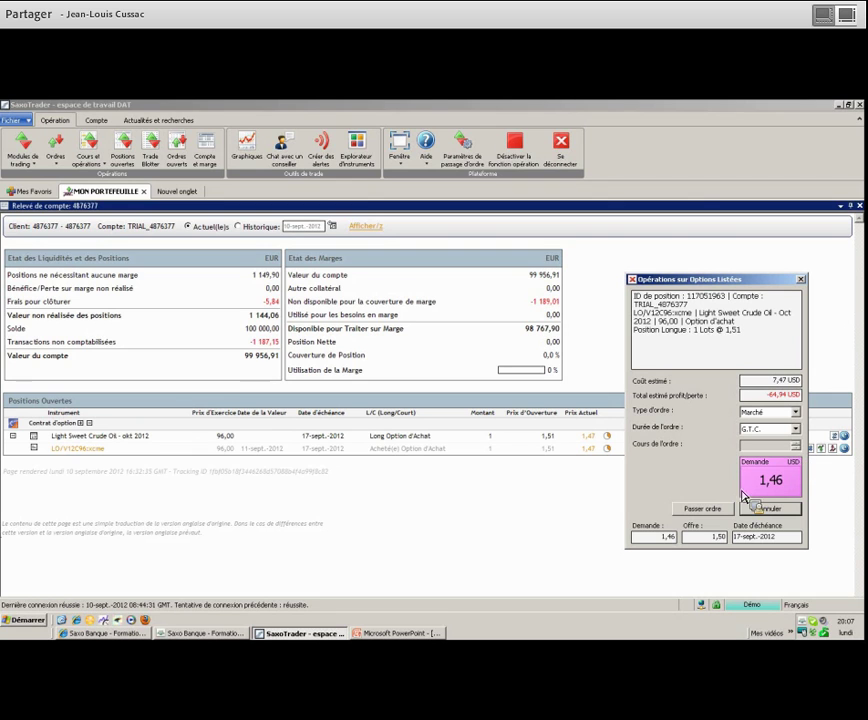
{"action": "left_click", "coordinate": [703, 509]}
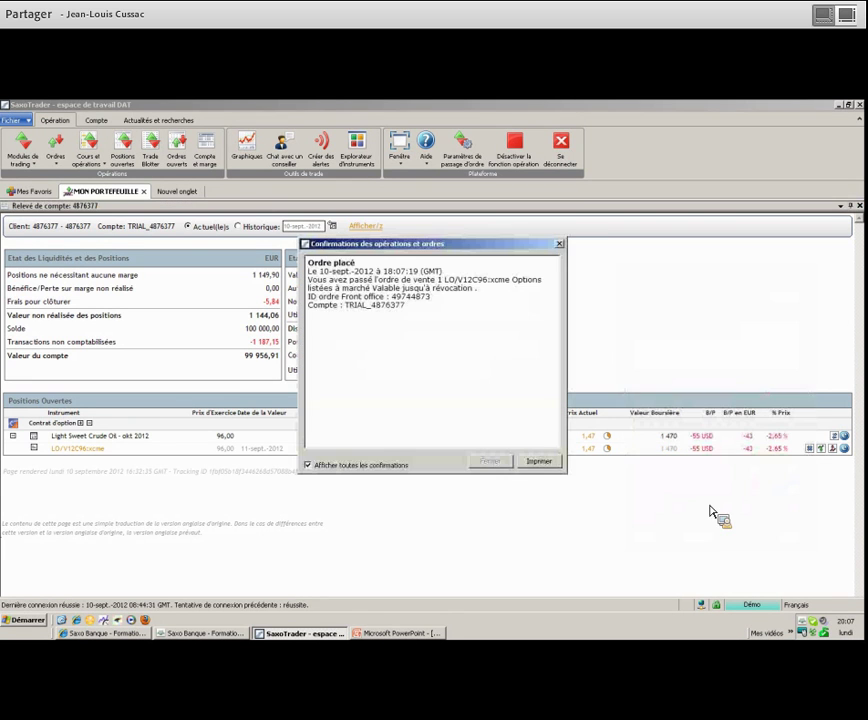
{"action": "left_click", "coordinate": [496, 465]}
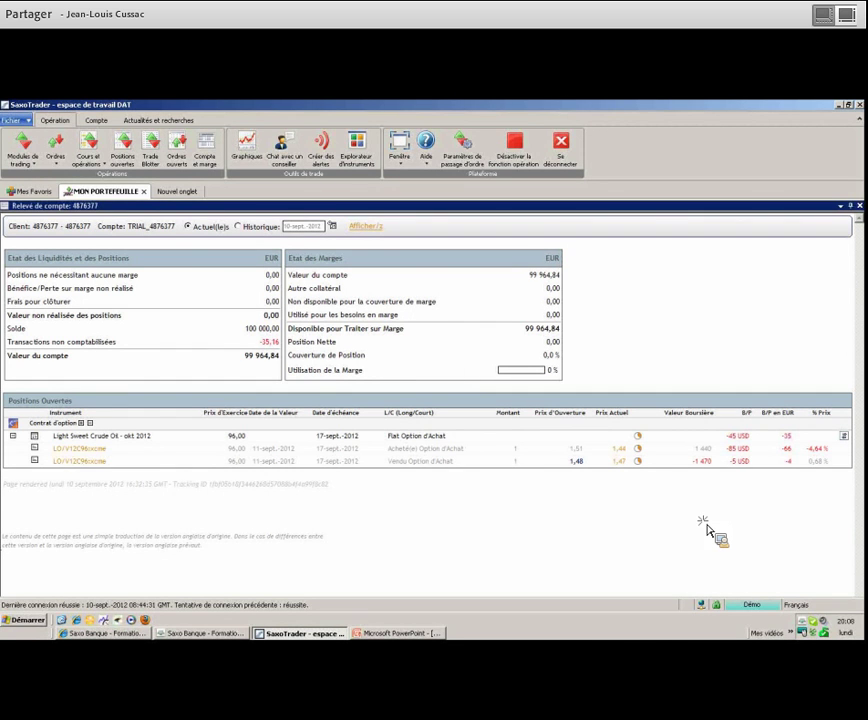
Show the listed options exchanges in the favourites workspace and the options board's instrument selector, leaving the selector without choosing an instrument
{"action": "left_click", "coordinate": [30, 191]}
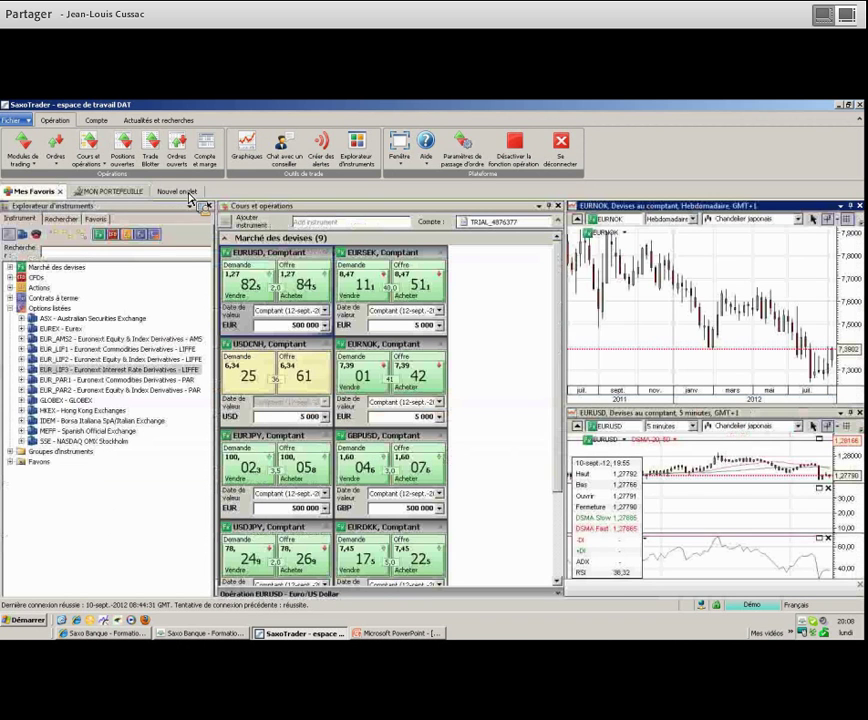
{"action": "left_click_drag", "start_coordinate": [75, 318], "coordinate": [178, 200]}
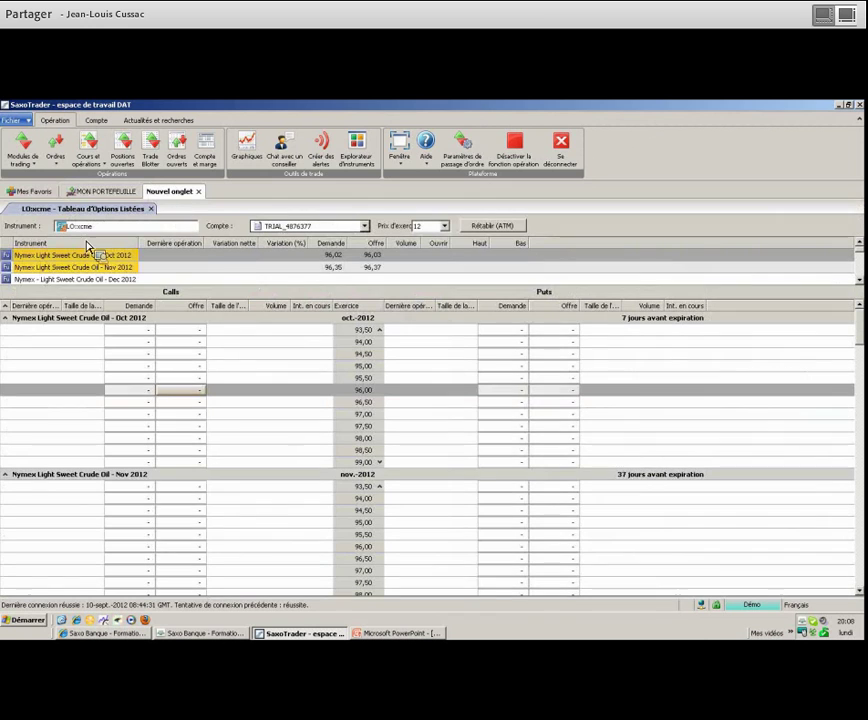
{"action": "left_click", "coordinate": [182, 226]}
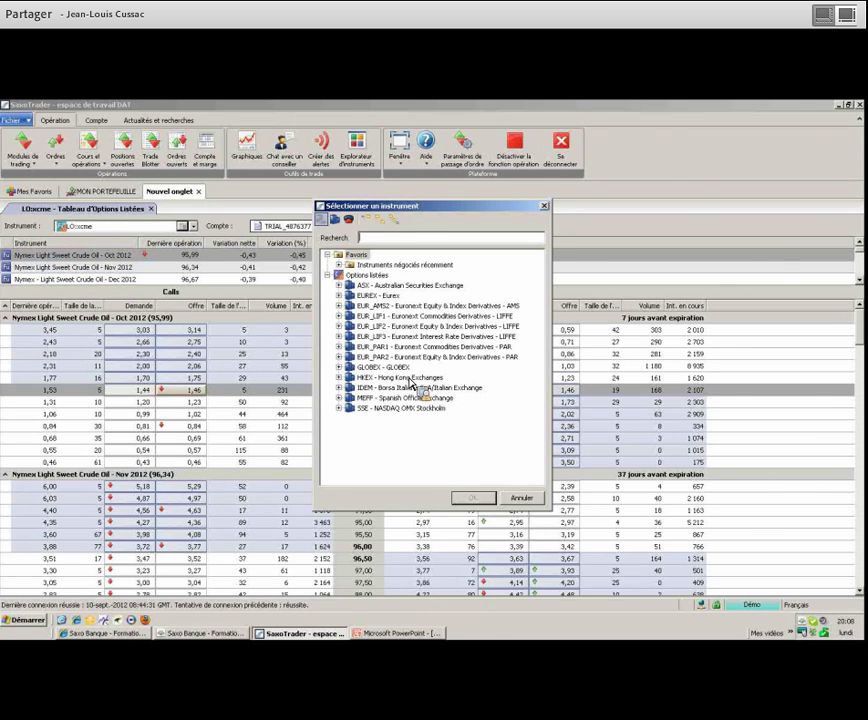
{"action": "left_click", "coordinate": [519, 498]}
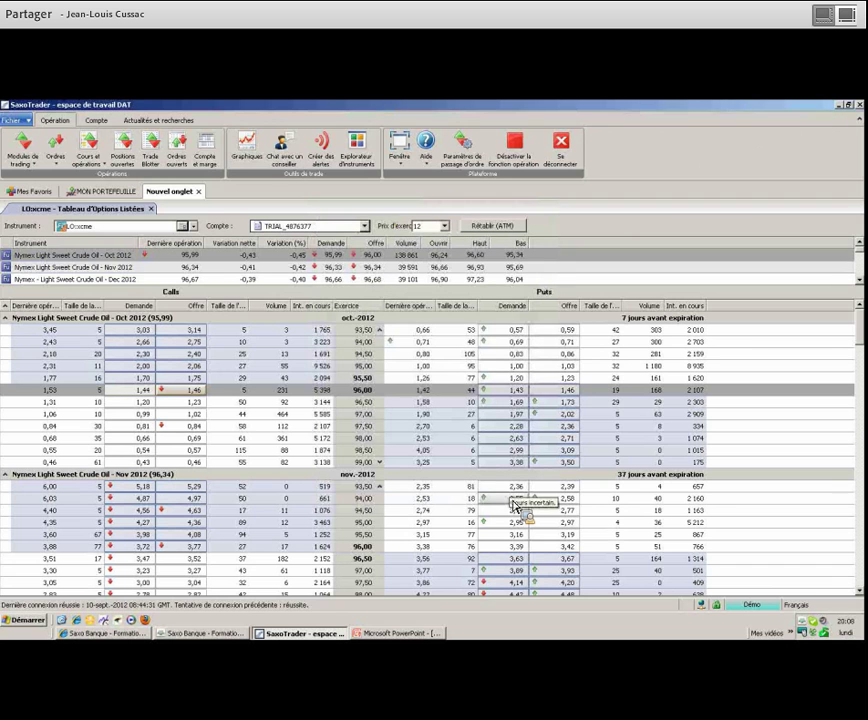